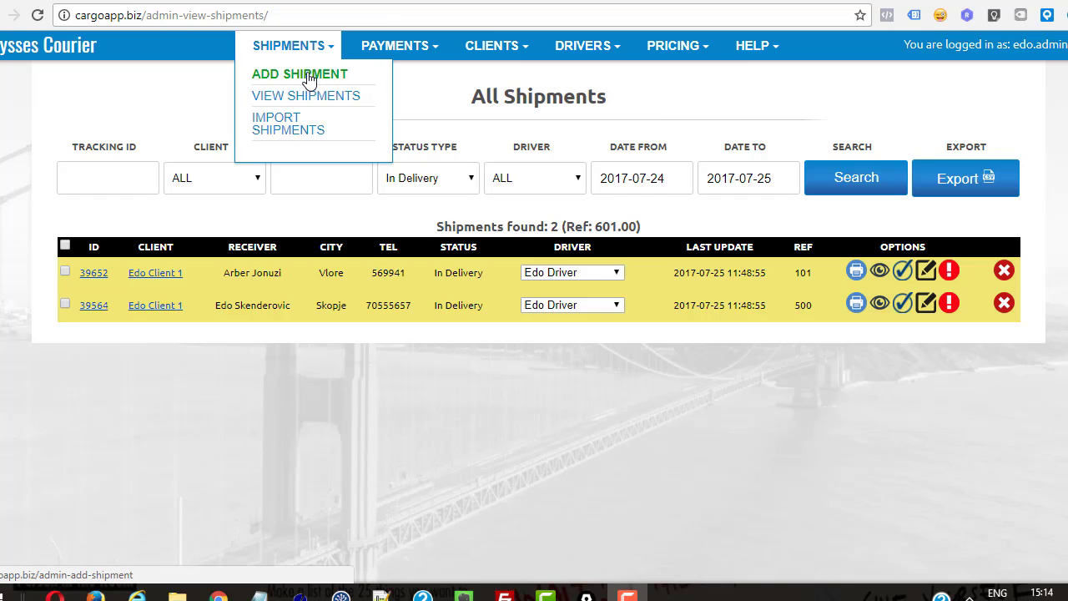
Step: Open the Add Shipment form from the SHIPMENTS menu
left_click(307, 75)
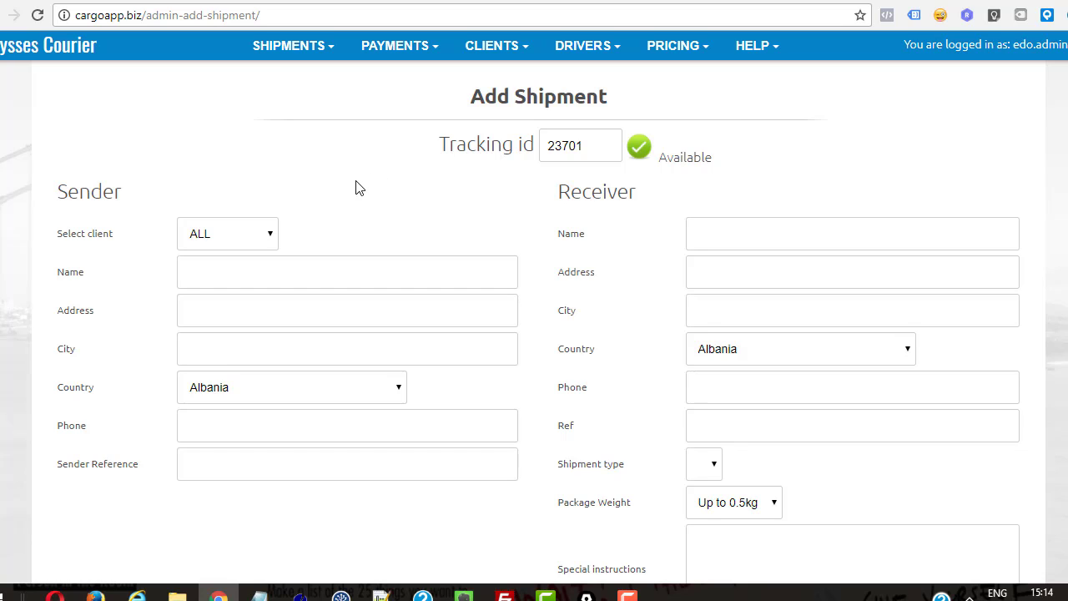
Step: Select Nike Inc as the sending client and move to the Sender Address field
left_click(262, 231)
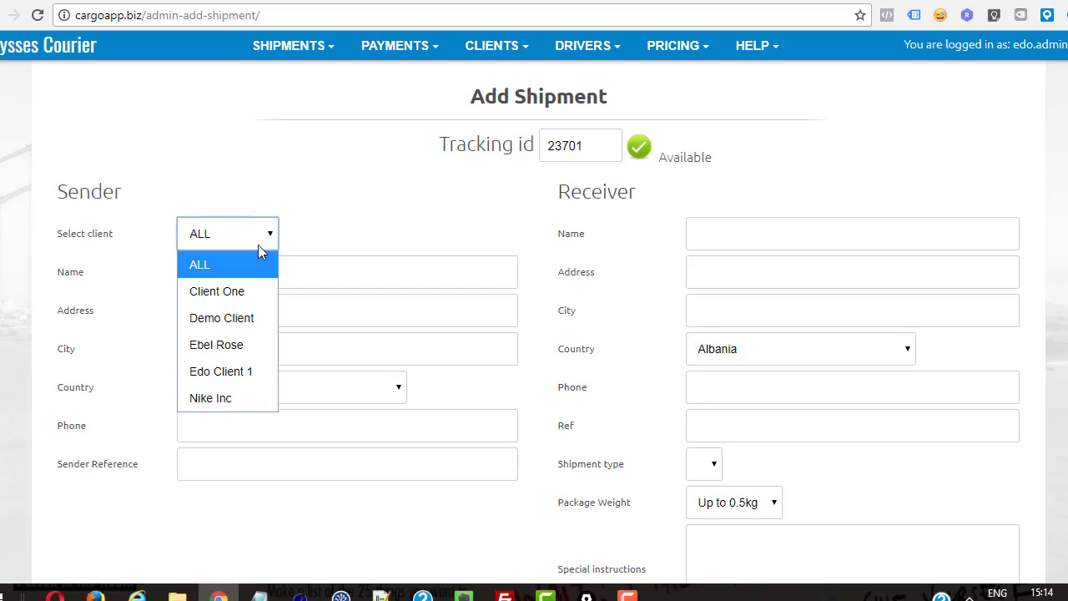
left_click(242, 397)
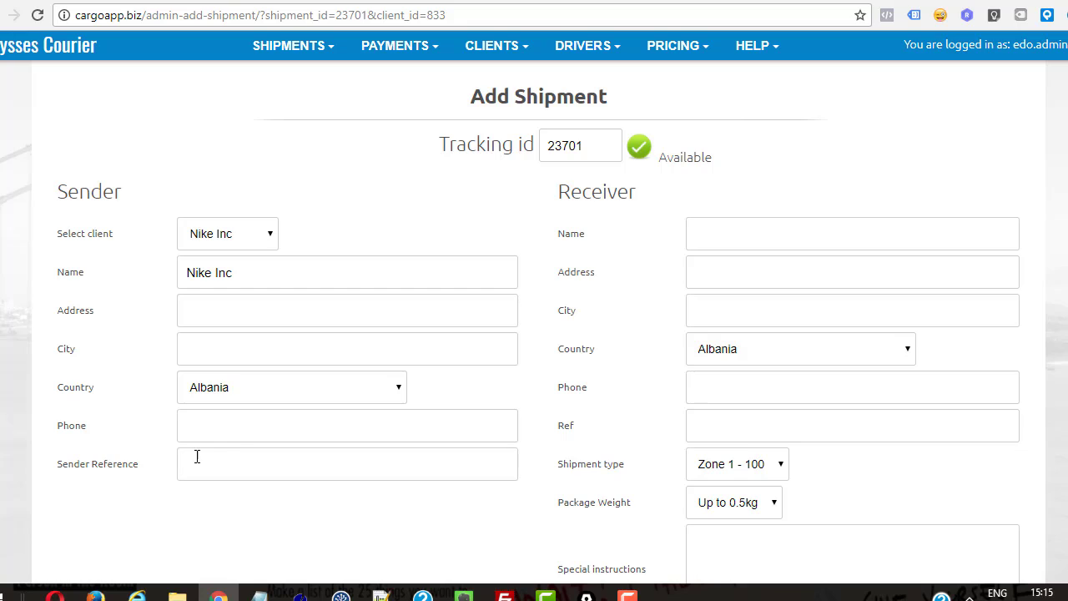
left_click(209, 320)
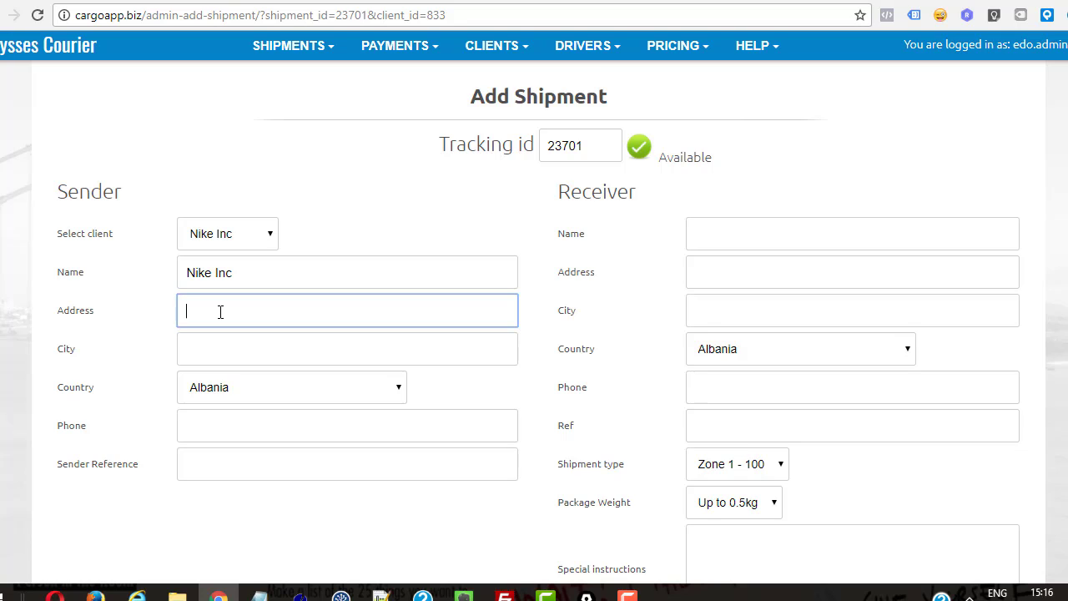
Step: Enter sender address 'Street address 1', city 'City addres 1' and the sender's phone number
type("Street")
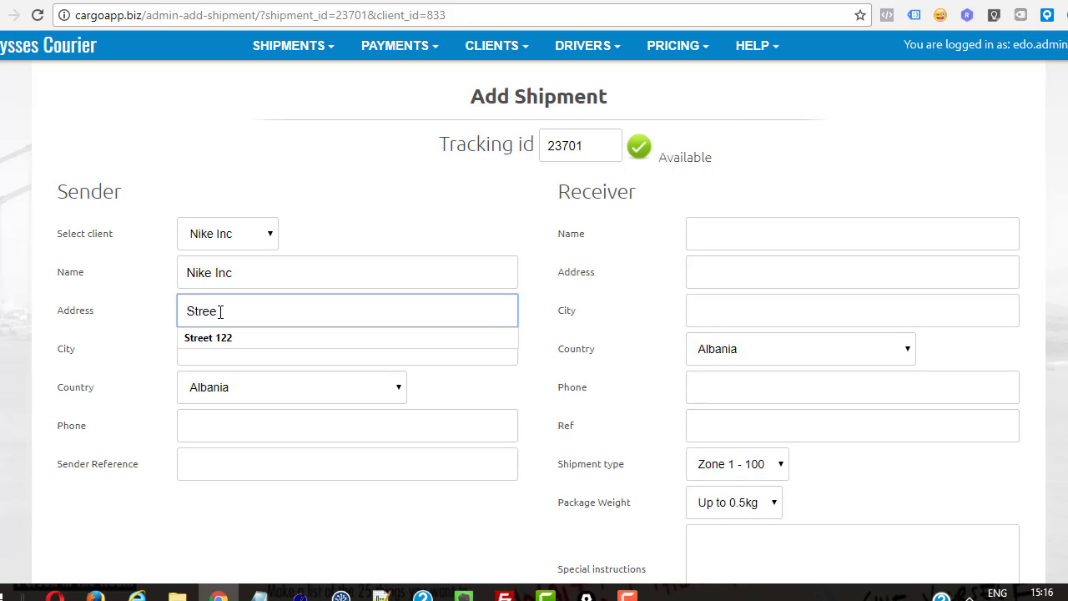
type(" address 1")
key("Tab")
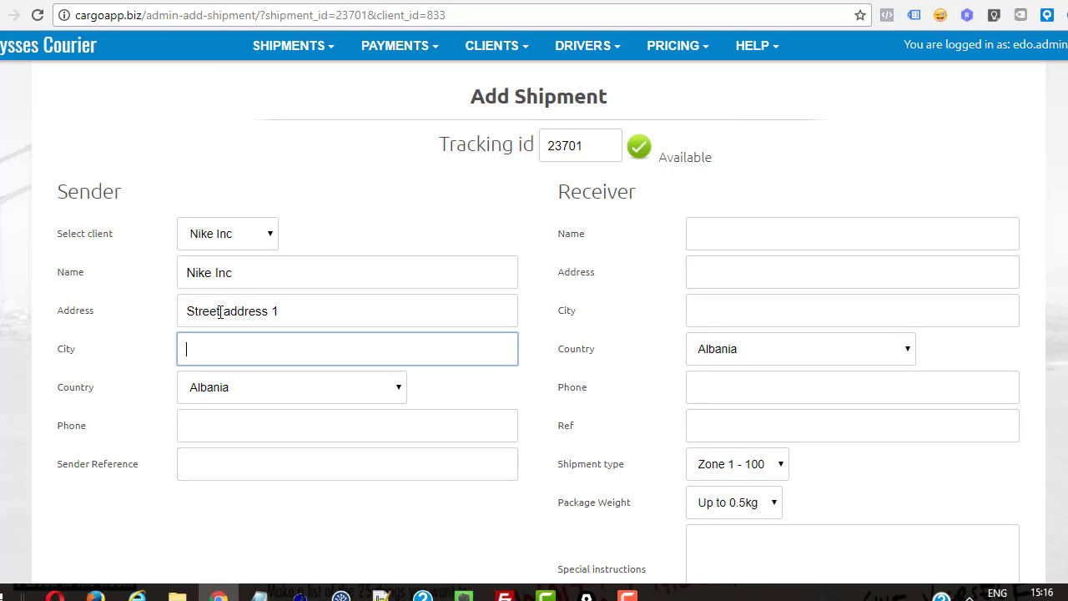
type("City addres 1")
key("Tab")
key("Tab")
type("5998855")
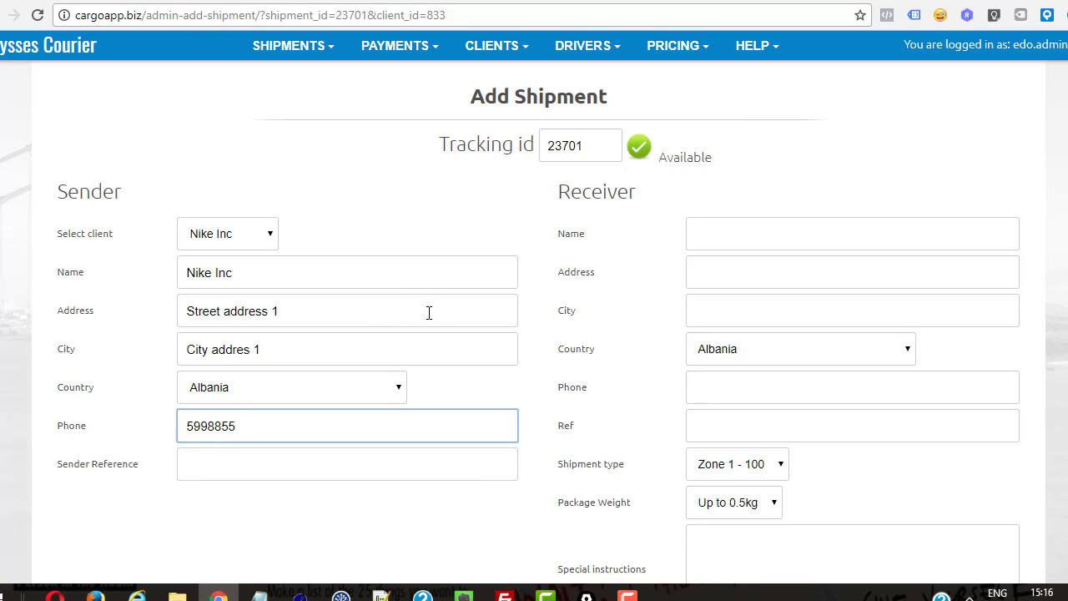
left_click(483, 227)
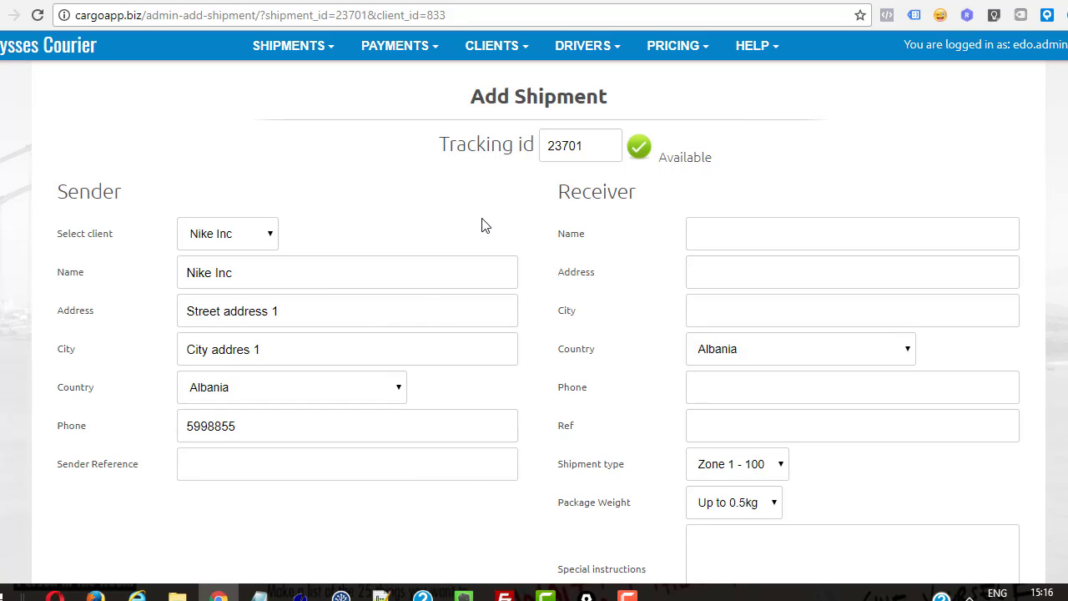
scroll(474, 208, "down", 1)
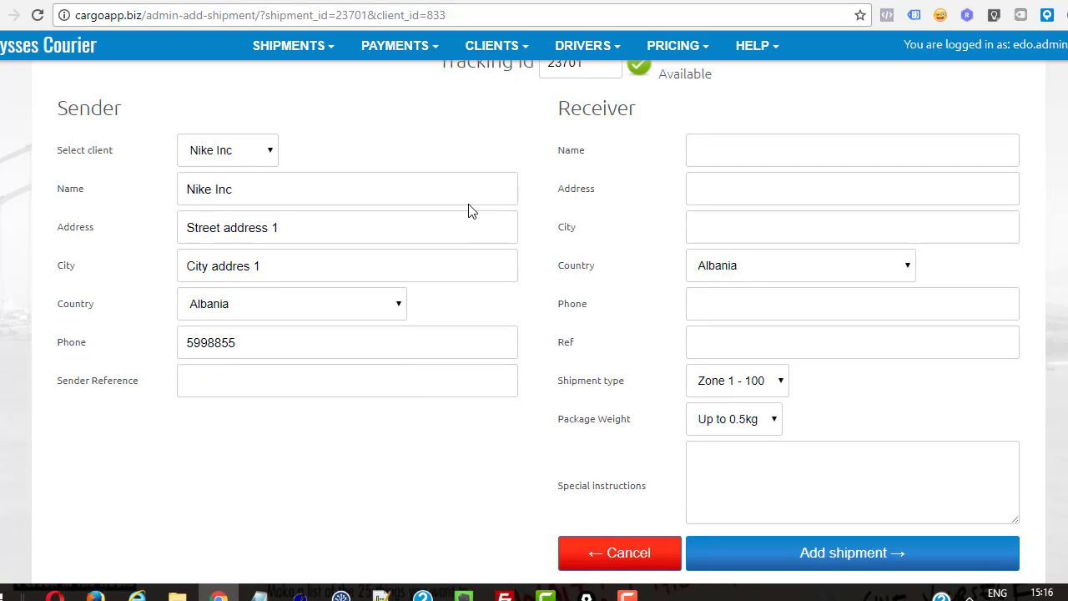
scroll(284, 381, "up", 1)
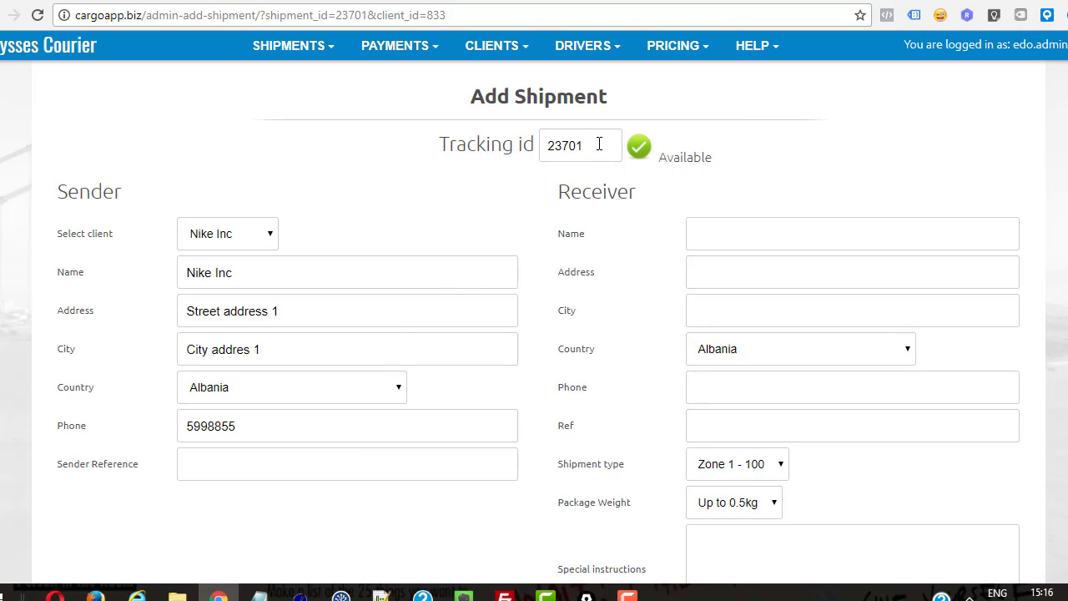
Step: Replace tracking id 23701 with EDO123
left_click_drag(599, 144, 546, 146)
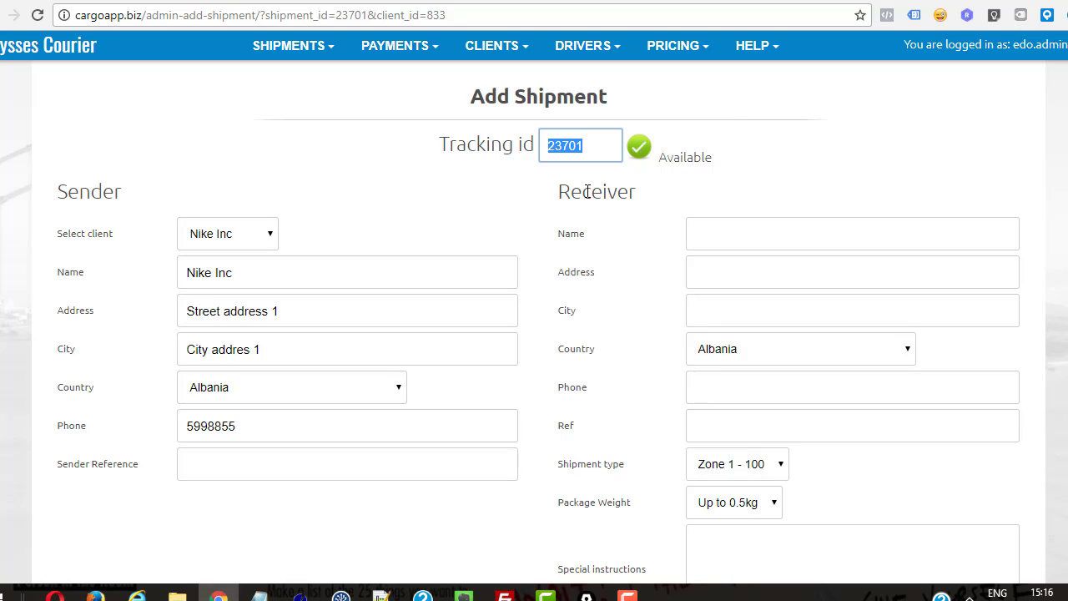
left_click_drag(594, 150, 534, 147)
type("EDO123")
left_click(659, 194)
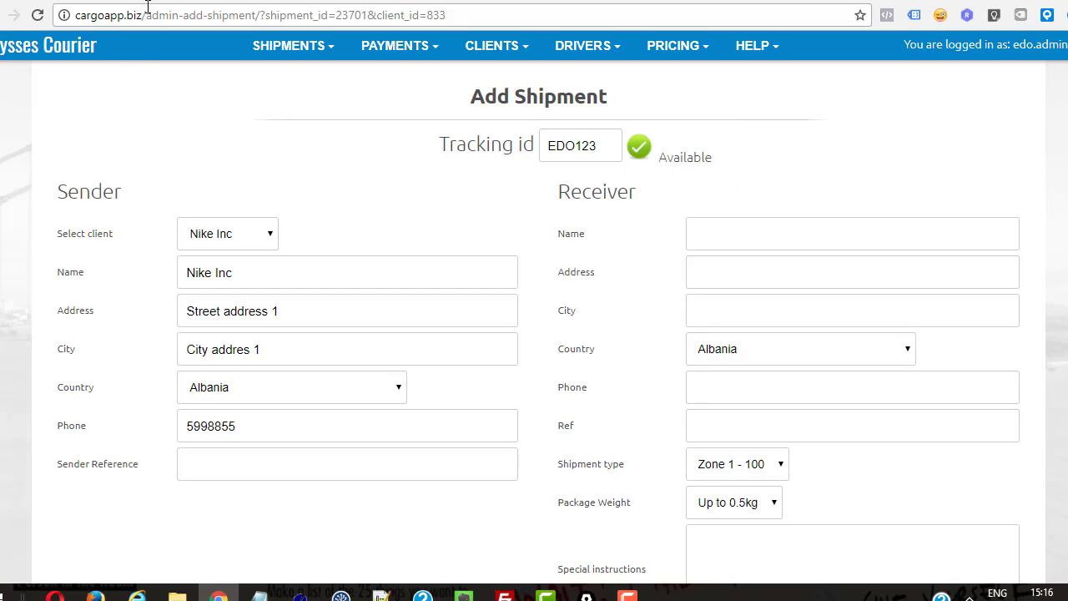
Step: Copy existing shipment id 39564 from All Shipments and try it as the tracking id
left_click(301, 62)
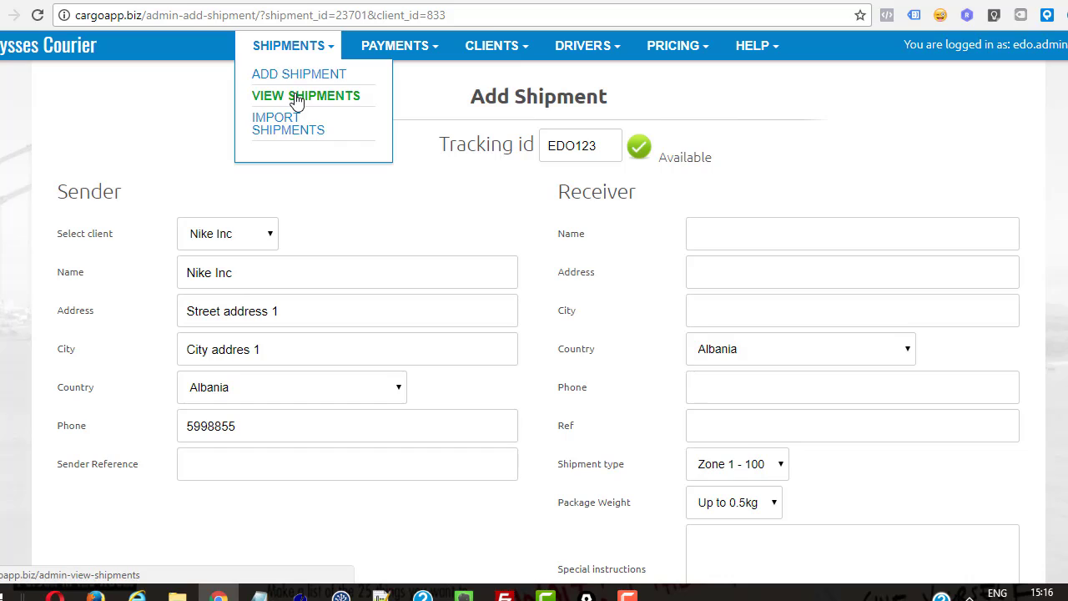
left_click(306, 95)
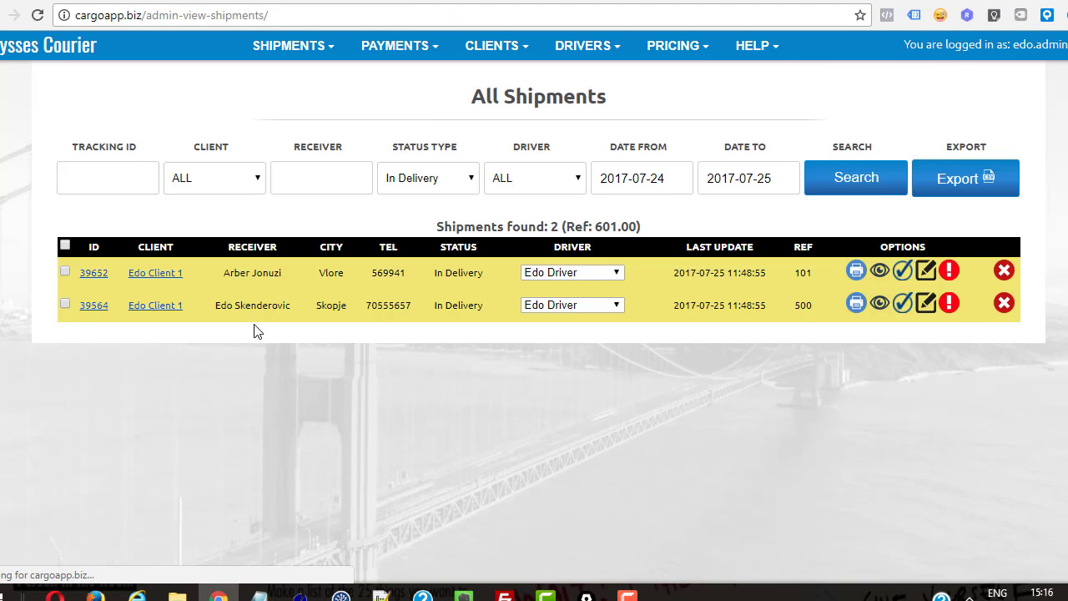
left_click_drag(111, 306, 80, 306)
key("ctrl+c")
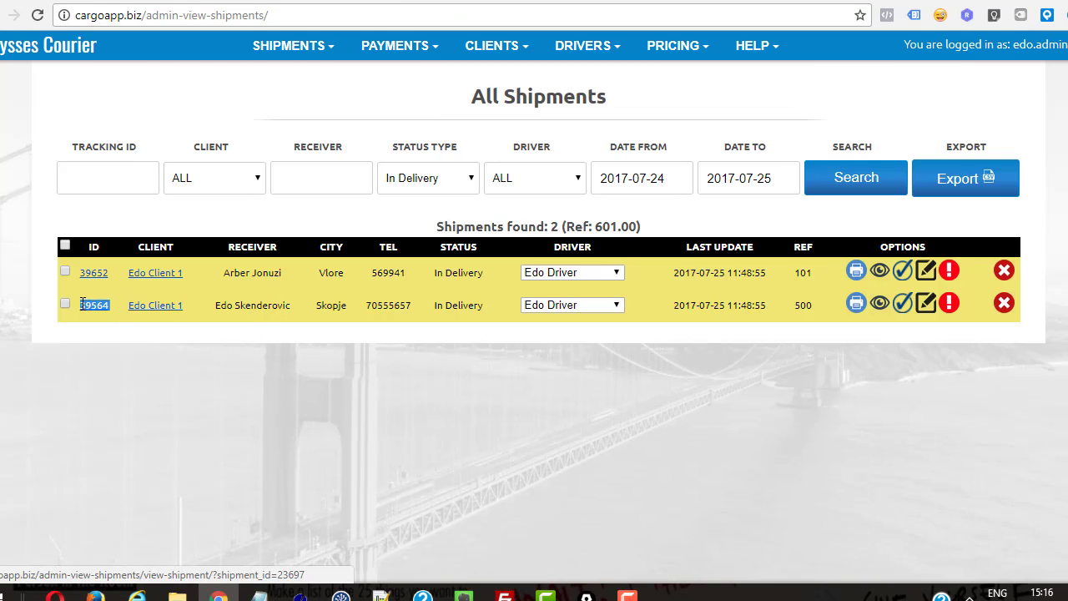
left_click(99, 1)
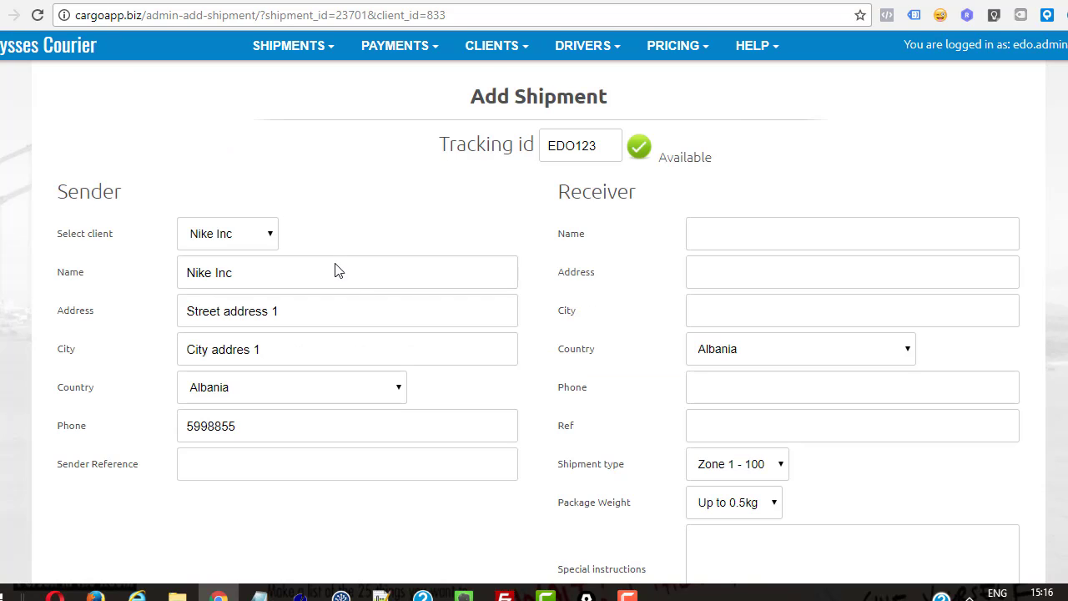
left_click_drag(608, 145, 398, 145)
key("ctrl+v")
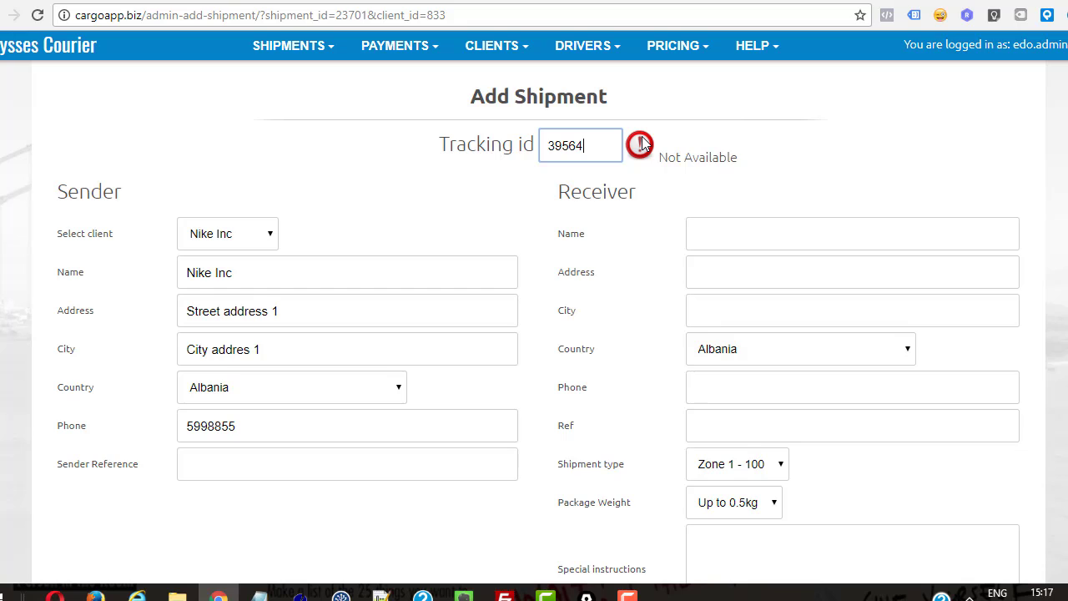
left_click(928, 159)
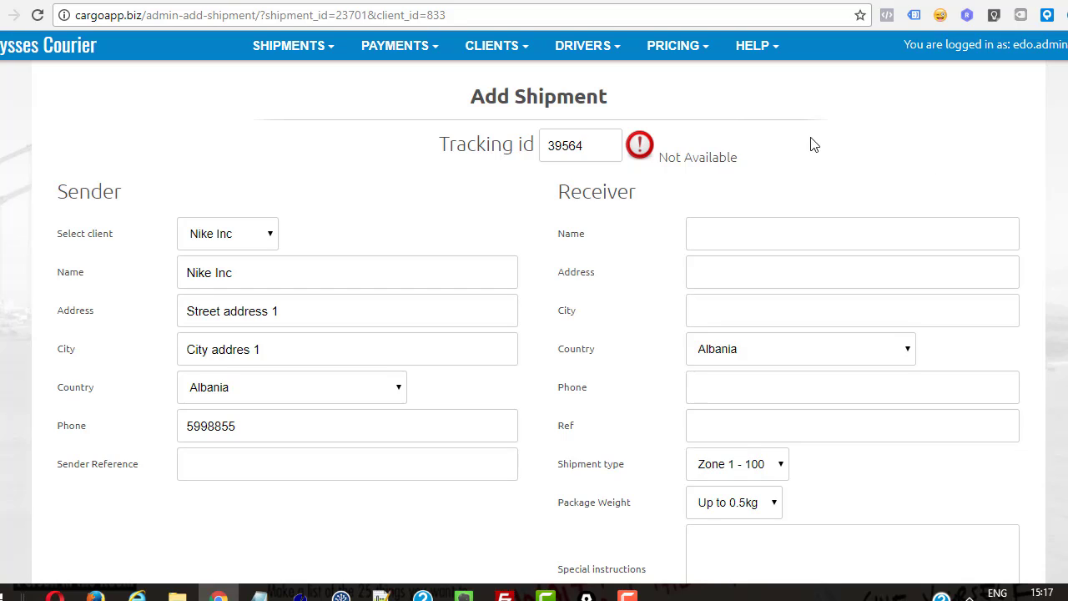
Step: Change the rejected tracking id to EDO122, which shows as available
left_click(607, 145)
left_click_drag(593, 144, 519, 143)
type("E")
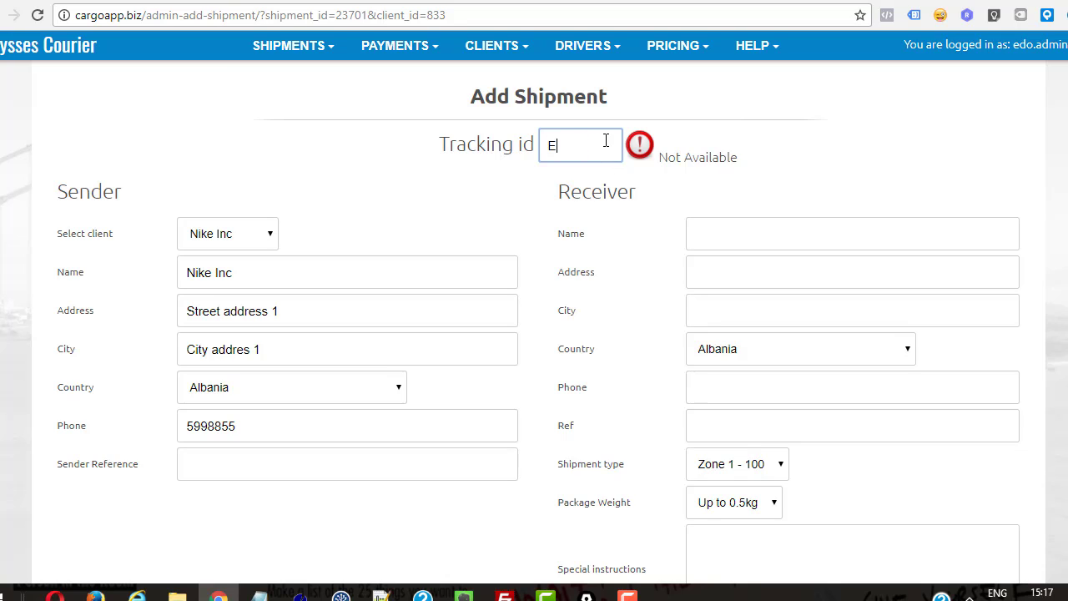
type("DO122")
left_click(767, 177)
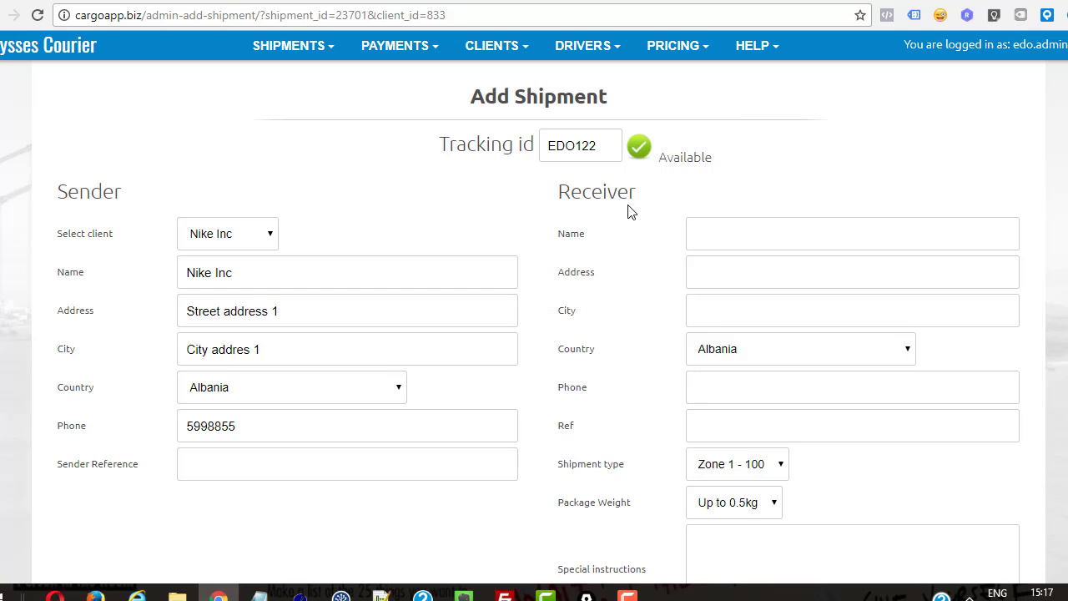
Step: Enter receiver name 'Edo 1', address 'Adress 44' and city 'City 444'
left_click(780, 220)
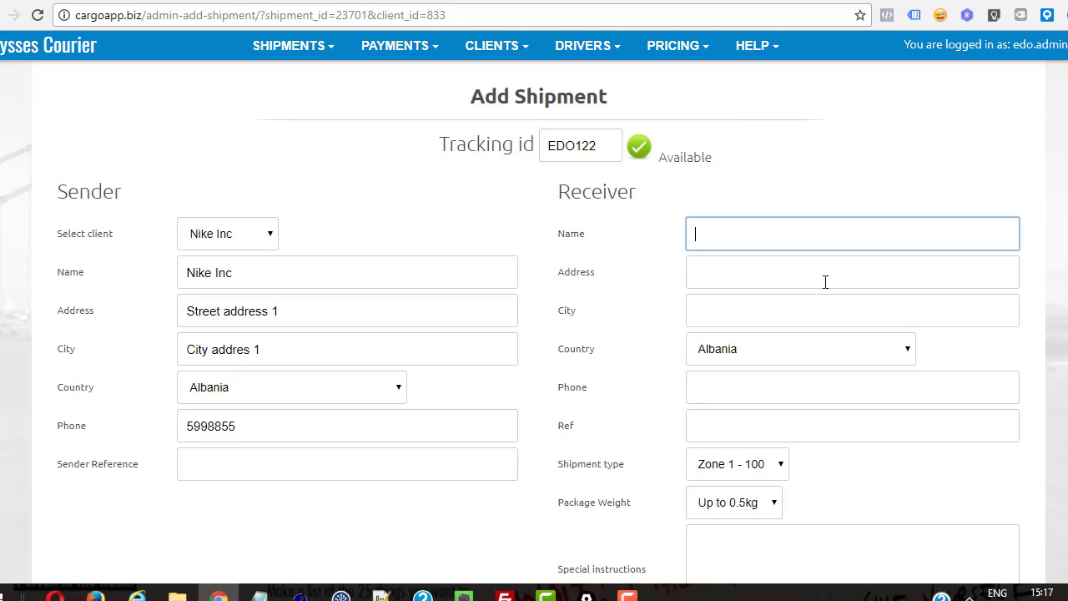
type("Edo 1")
key("Tab")
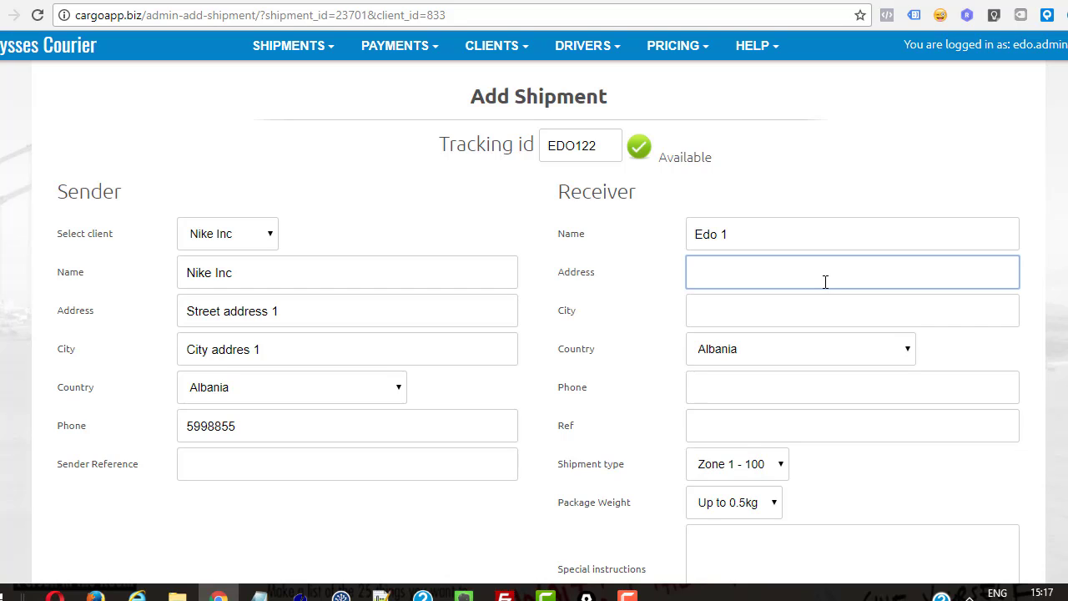
type("Adsress 44")
key("BackSpace")
key("Tab")
type("Co")
key("BackSpace")
type("i")
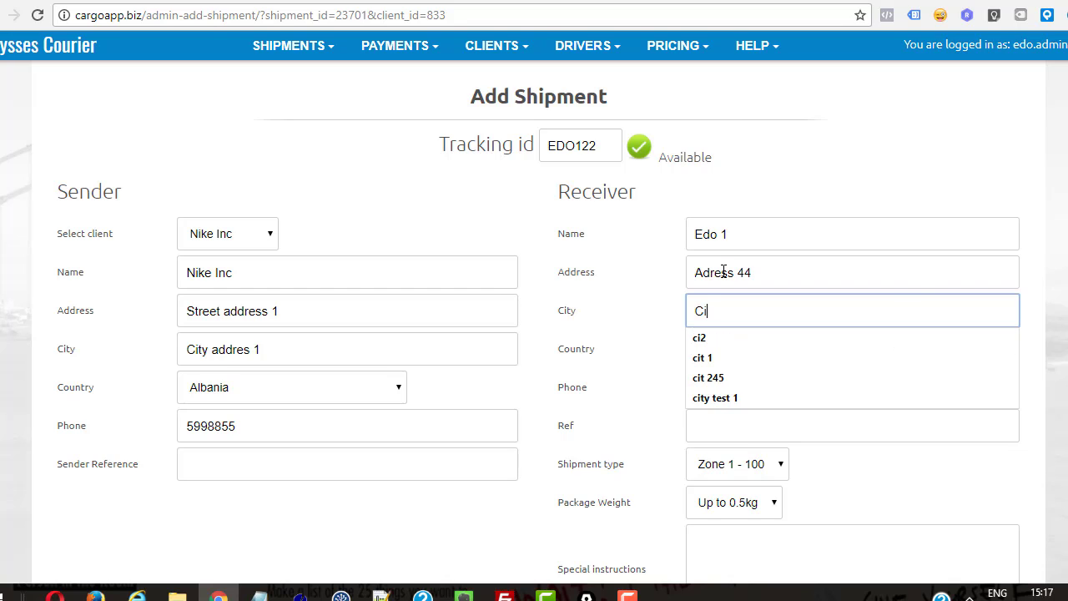
type("ty 444")
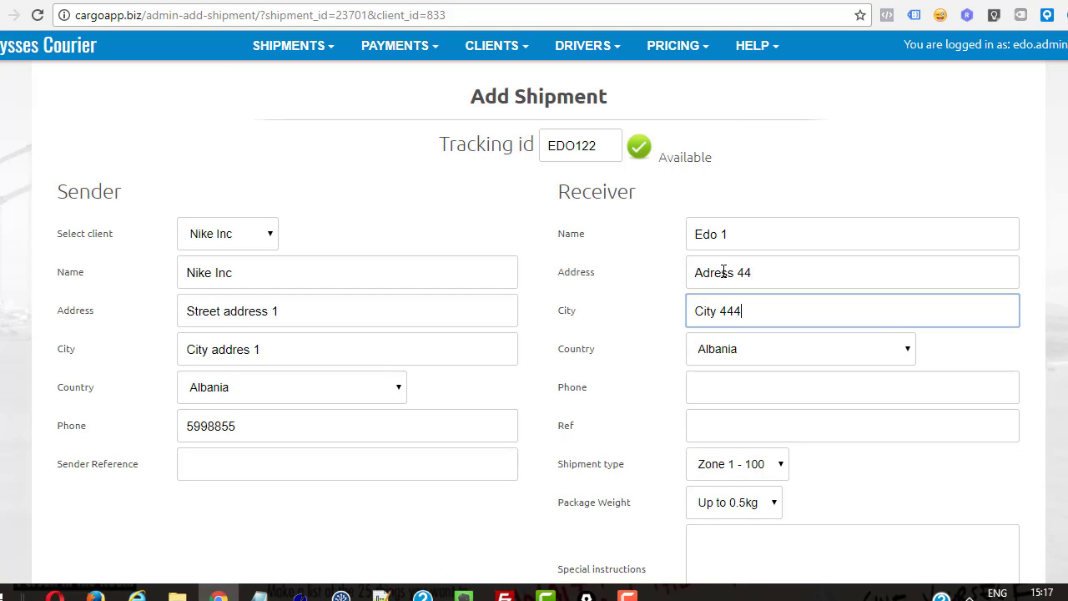
Step: Enter the receiver's phone number and place the cursor in the Ref field
left_click(767, 383)
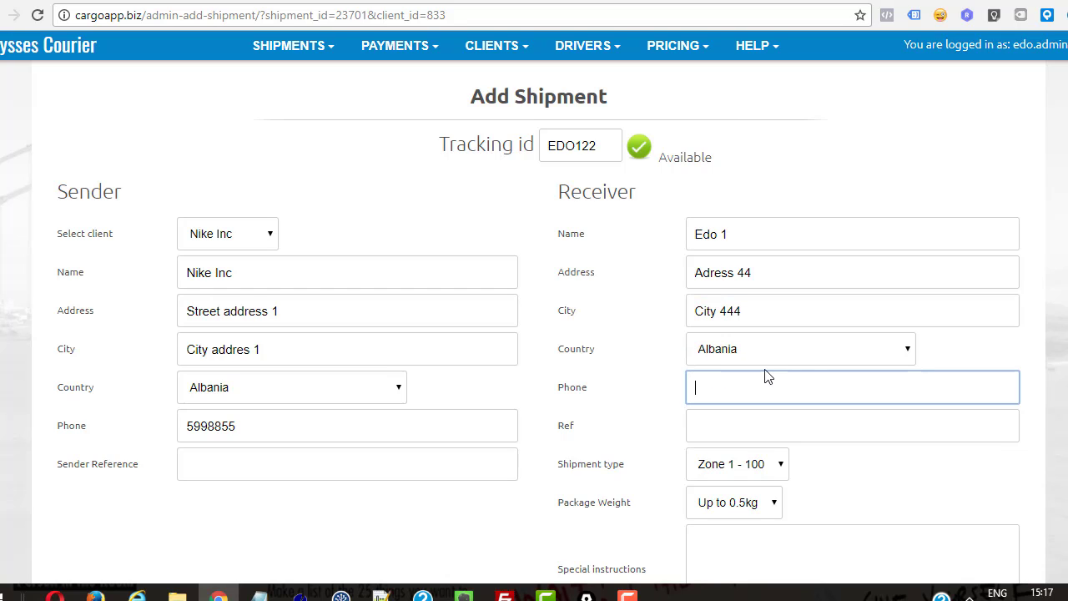
type("569888")
left_click(708, 425)
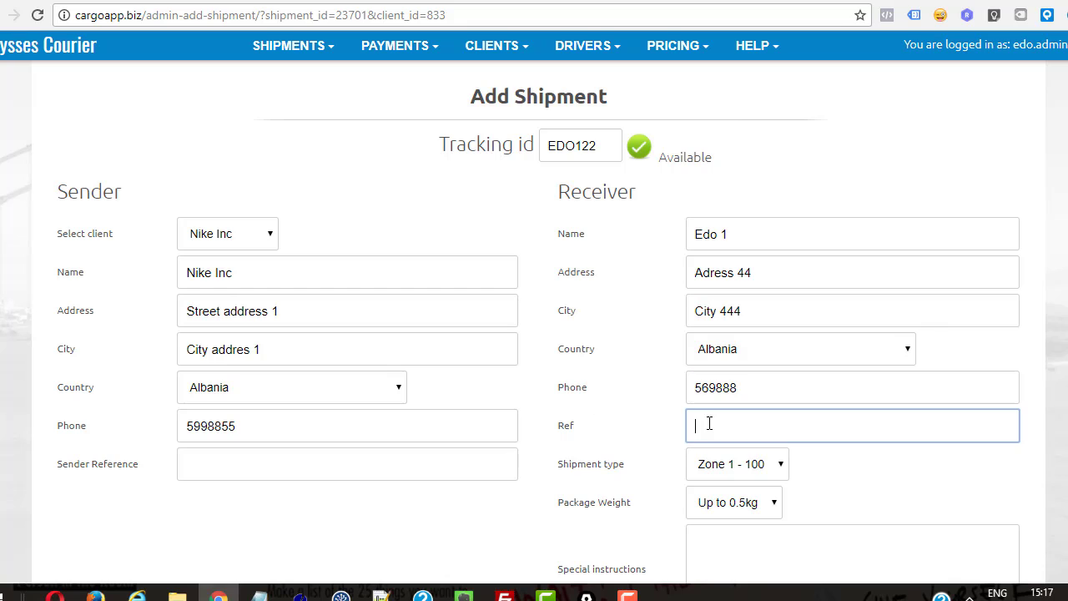
left_click_drag(553, 427, 609, 432)
left_click(577, 427)
double_click(567, 424)
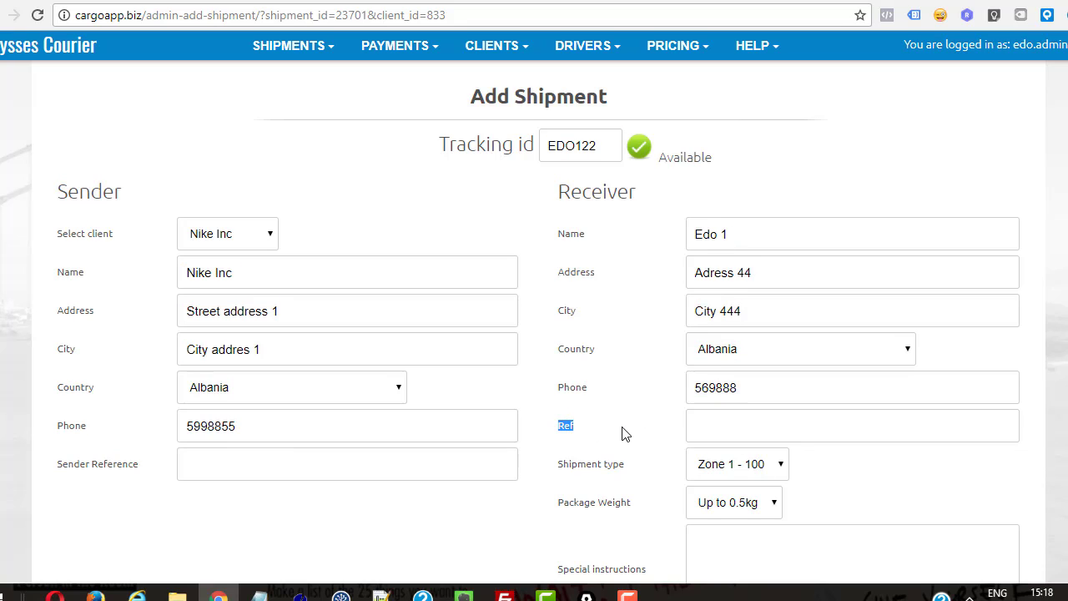
left_click(625, 433)
left_click(722, 435)
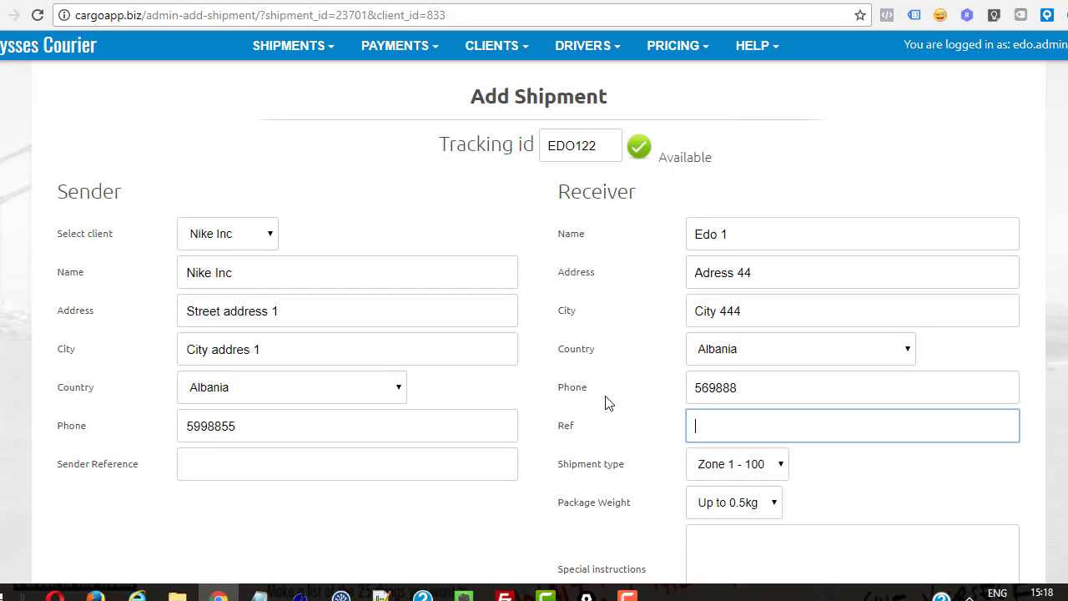
scroll(607, 401, "down", 1)
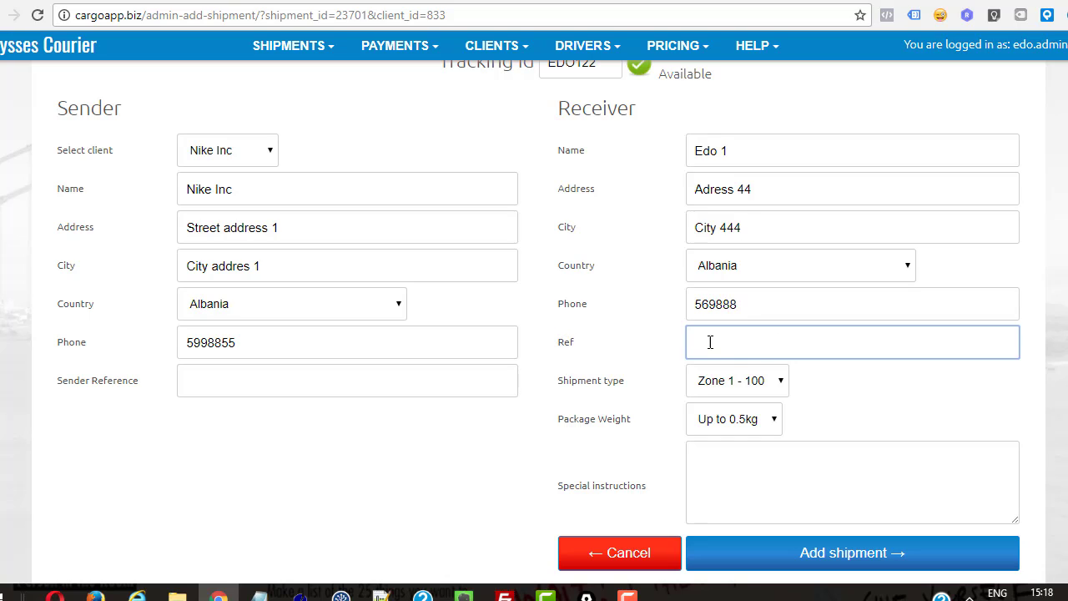
Step: Set Ref to 1000, shipment type Zone 3 - 300 and weight 1-2kg
type("1000")
left_click(654, 330)
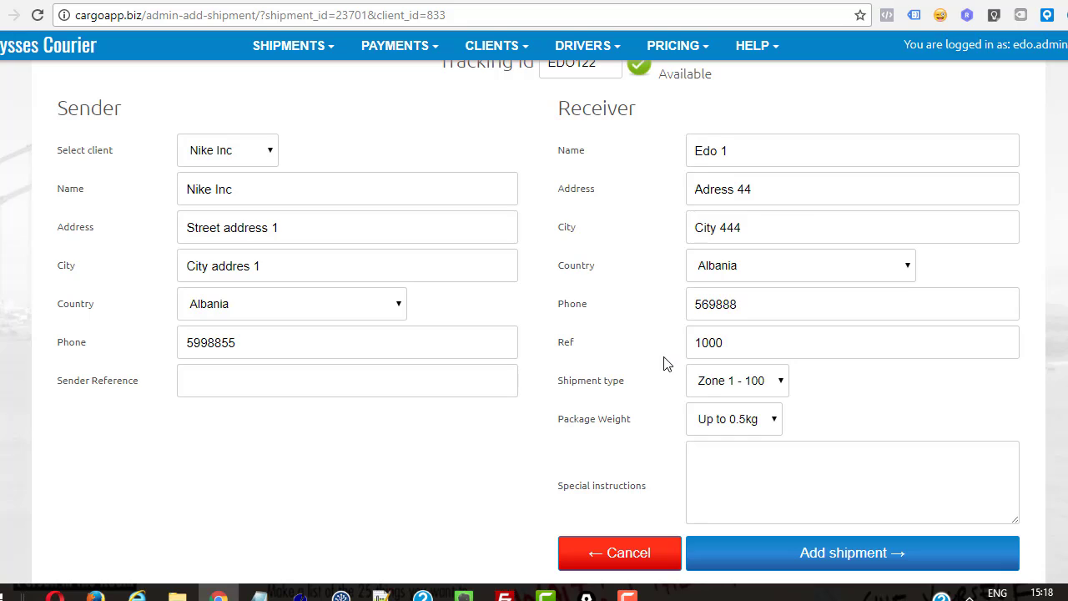
left_click(732, 384)
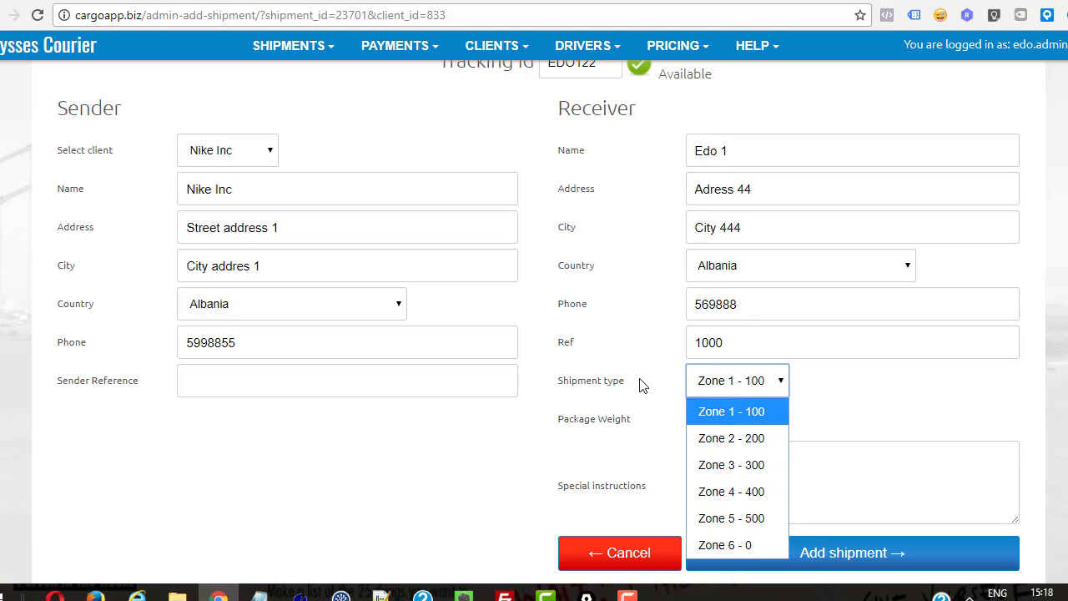
left_click(745, 470)
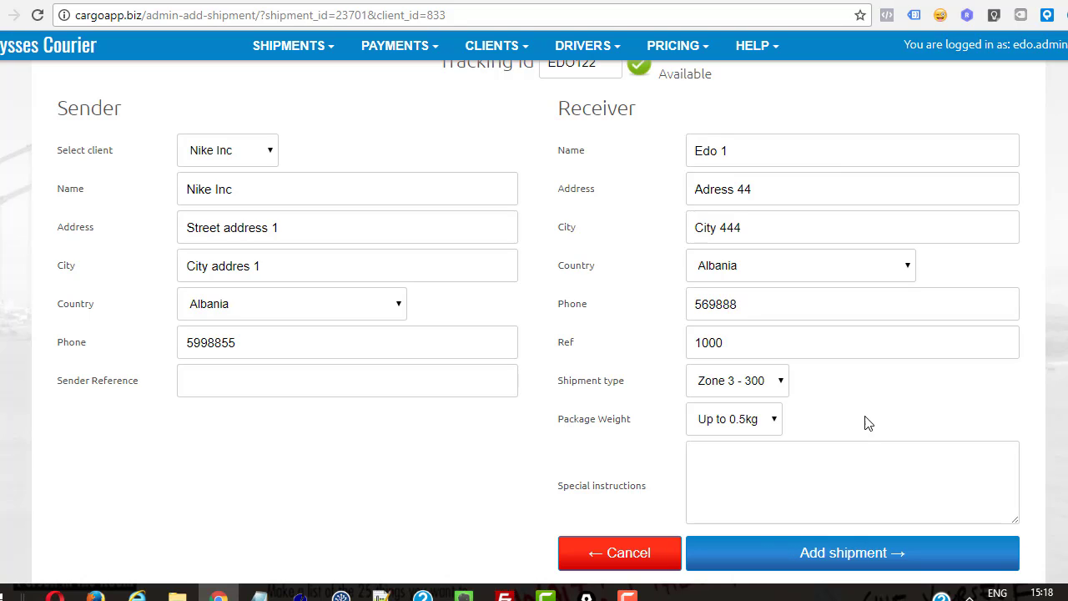
left_click(754, 427)
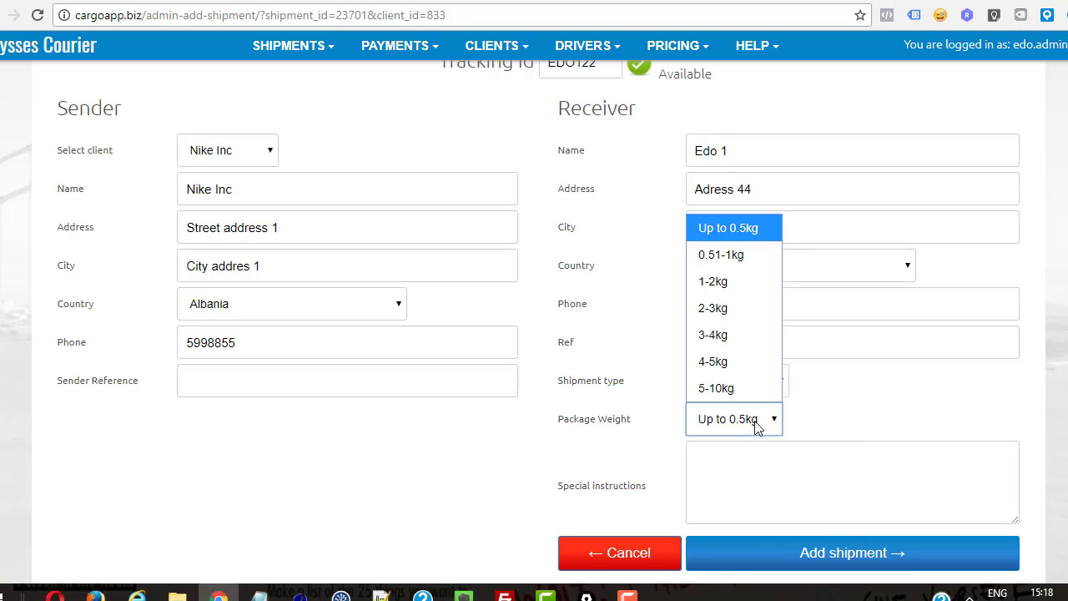
left_click(726, 284)
Step: Write special instructions 'Deliver after 4pm. Product: Nike shoes 42'
left_click(750, 473)
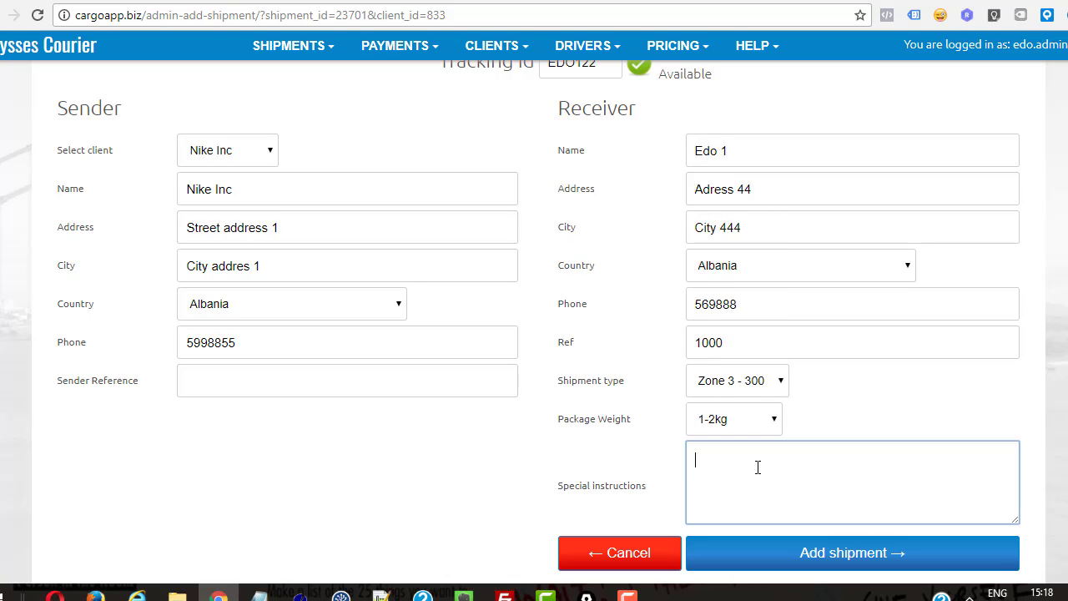
type("Deliver after 4pm. Product")
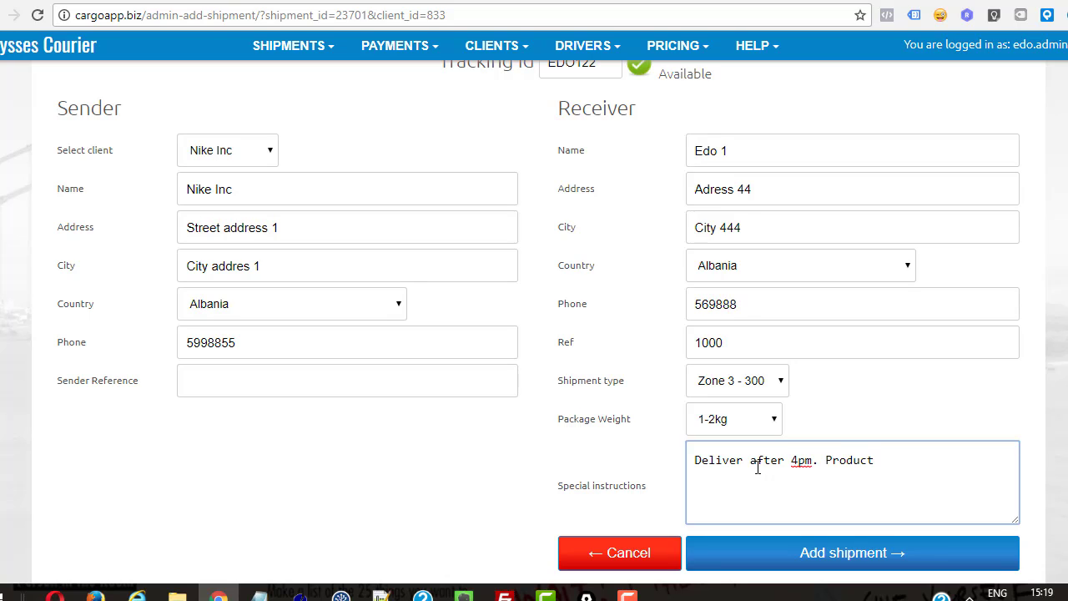
type(": Nike shoes 42")
scroll(643, 413, "down", 1)
scroll(617, 282, "up", 1)
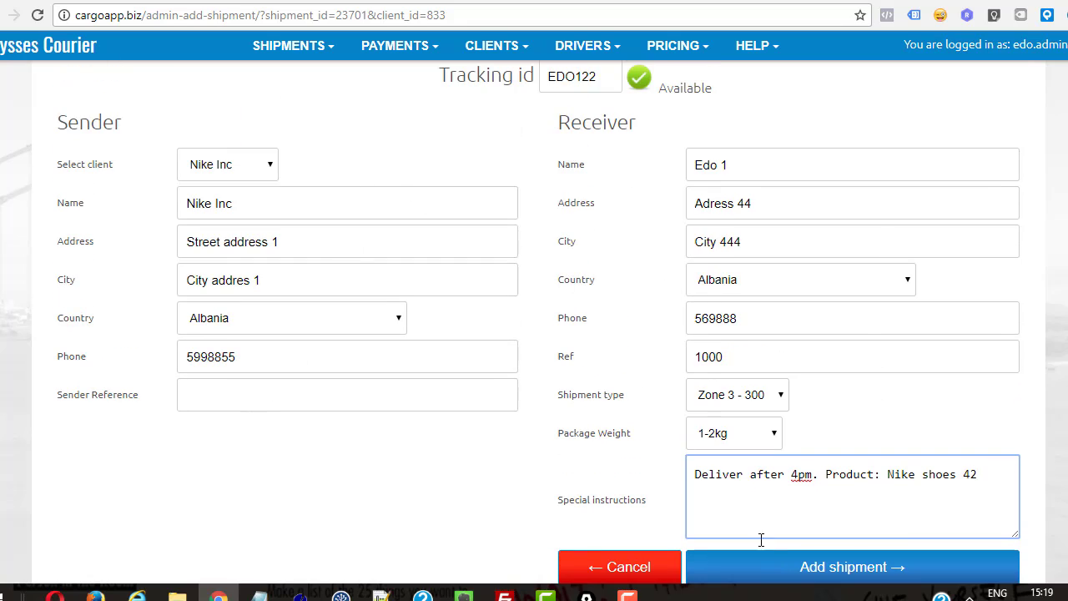
Step: Save shipment EDO122 and check it lists Nike Inc with status Awaiting pickup
left_click(805, 567)
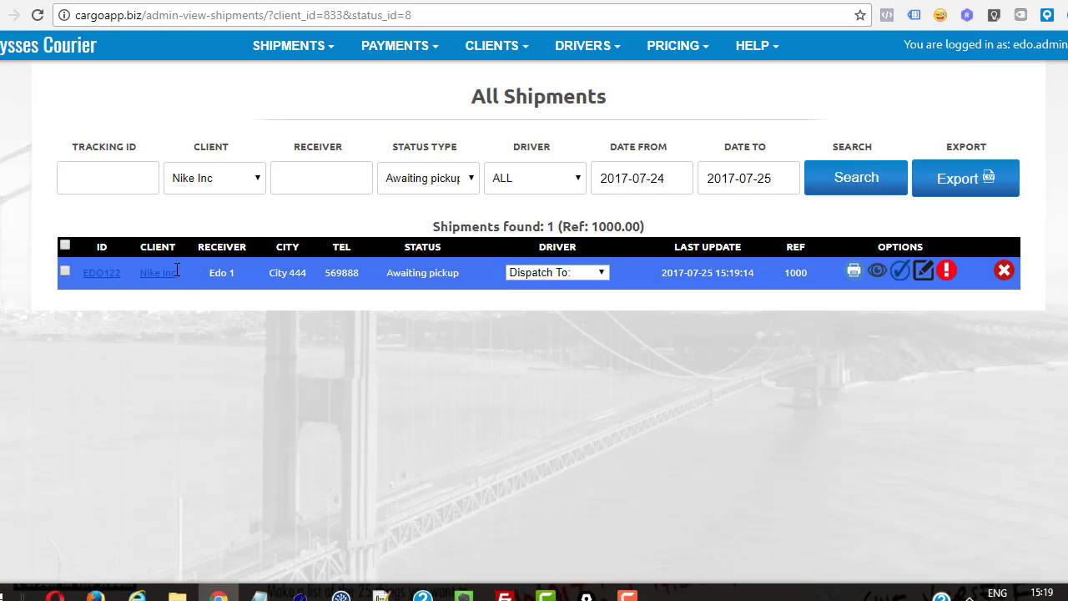
left_click_drag(177, 269, 131, 270)
left_click_drag(461, 269, 385, 270)
left_click(534, 315)
left_click(853, 271)
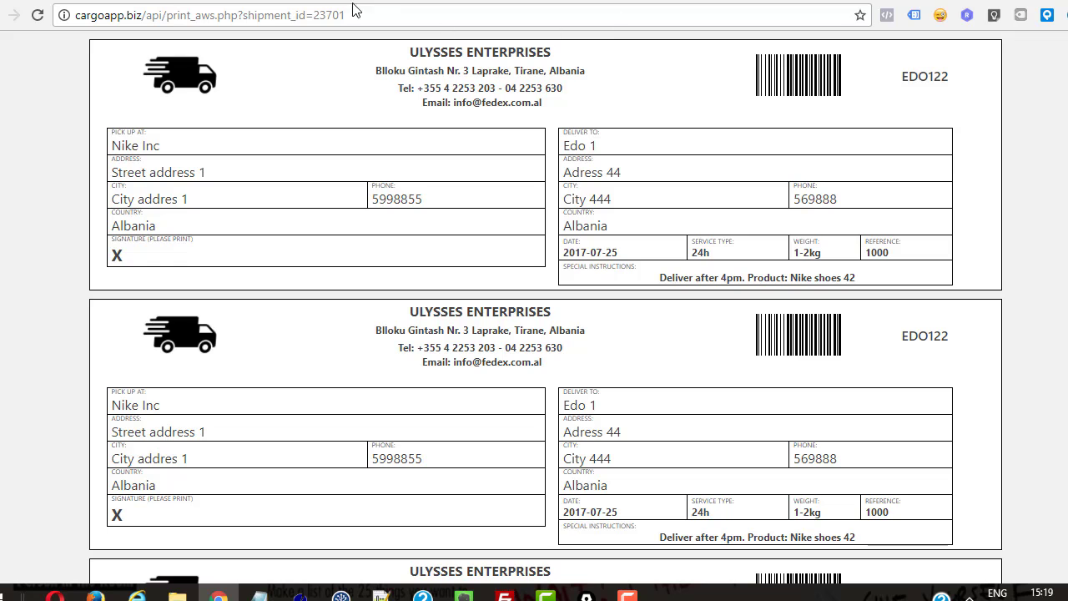
left_click(291, 1)
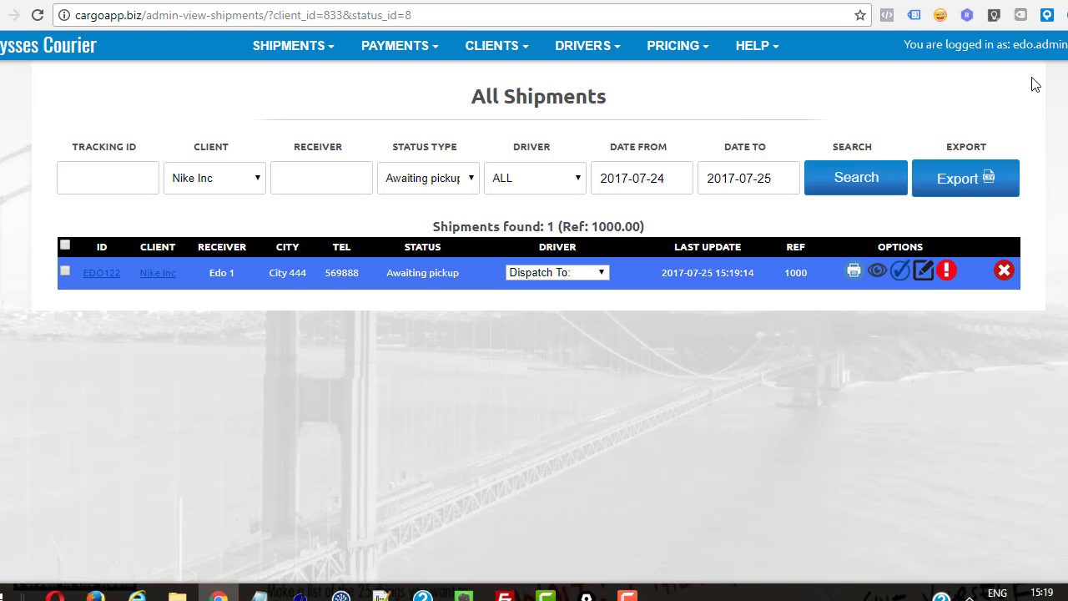
Step: Log out of admin and sign in with the Nike client account's username and password
left_click(1058, 48)
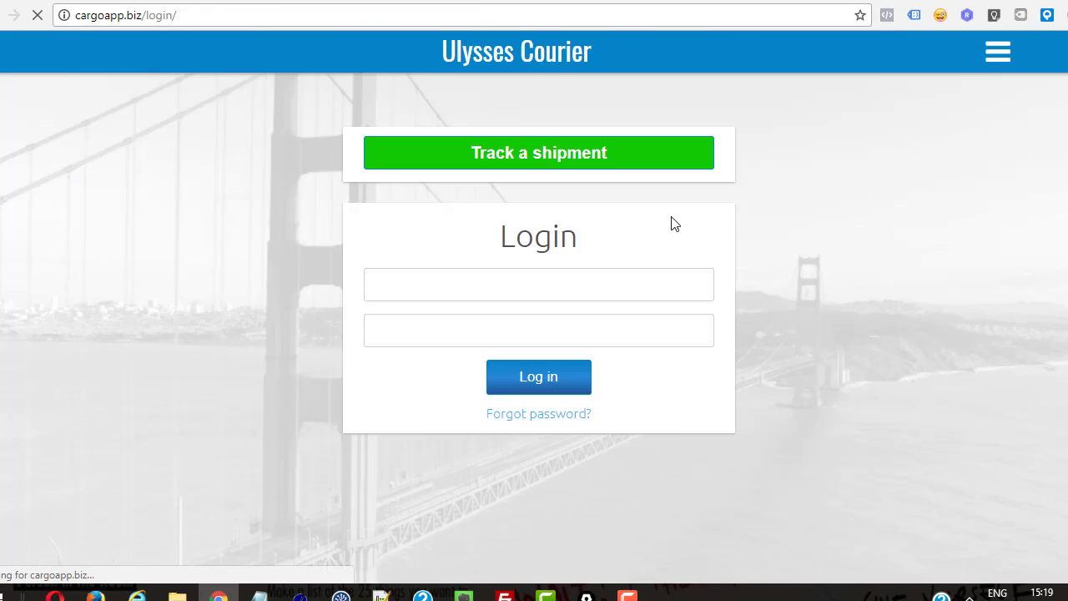
left_click(424, 269)
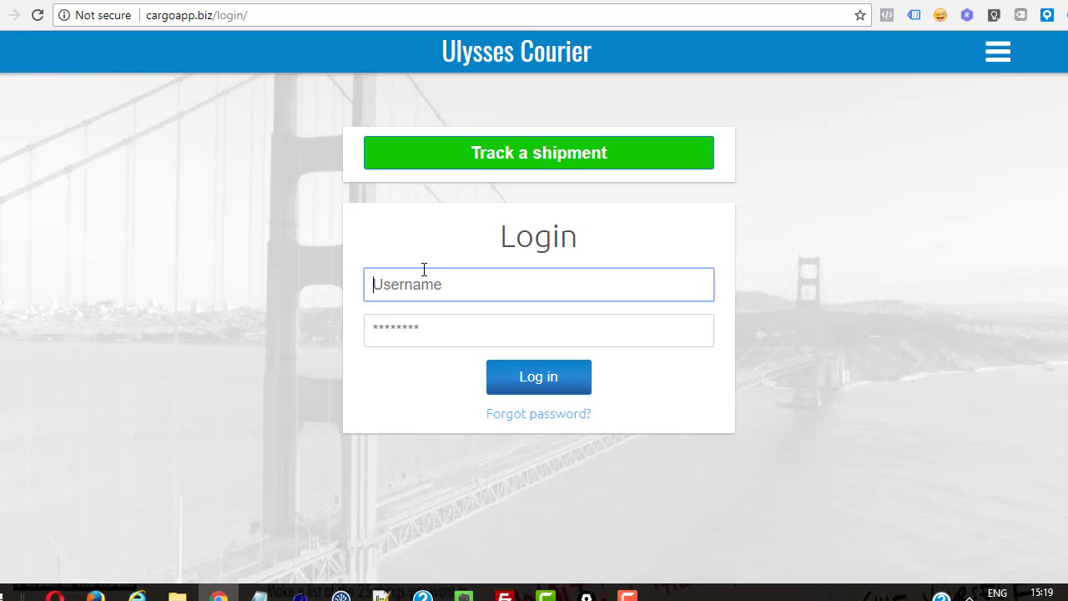
key("Tab")
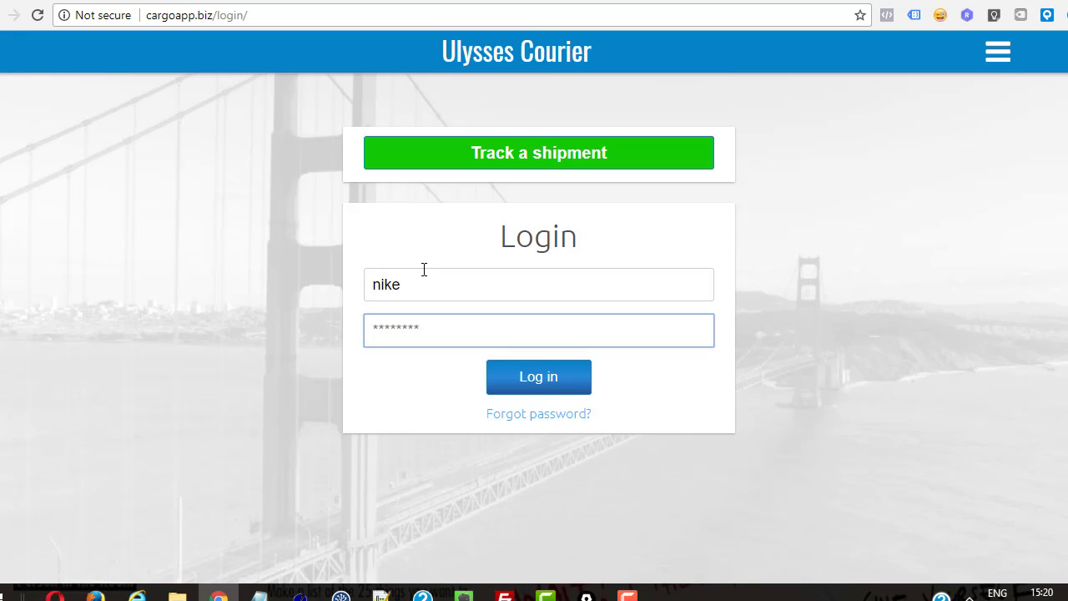
key("Return")
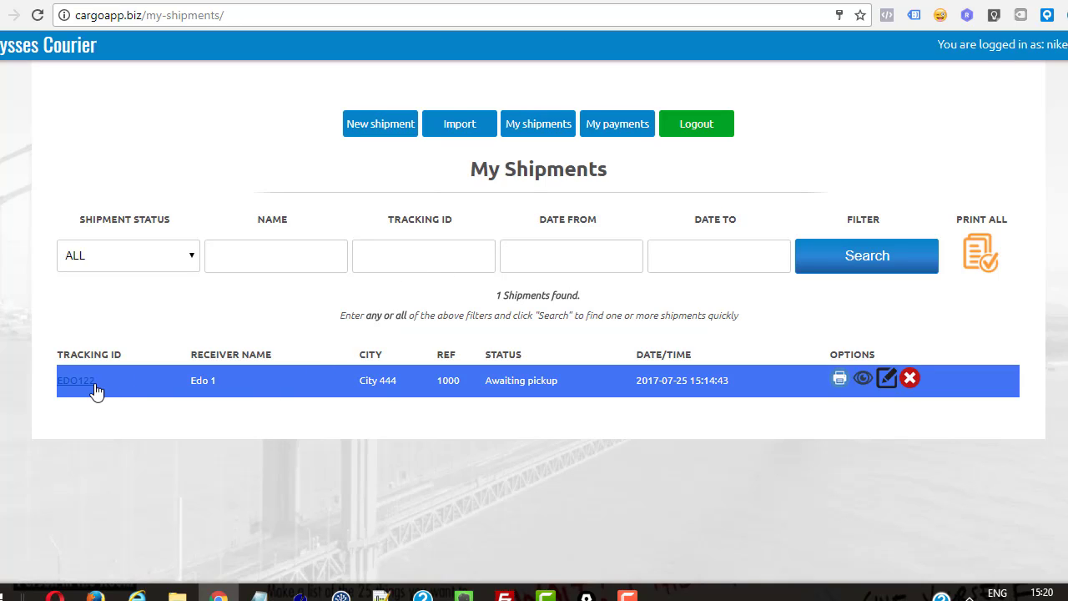
Step: View shipment EDO122's details in My Shipments, then log out of the client portal
mouse_move(100, 382)
left_mouse_down()
mouse_move(47, 376)
mouse_move(98, 380)
mouse_move(92, 401)
left_mouse_up()
left_click(193, 377)
left_click(863, 378)
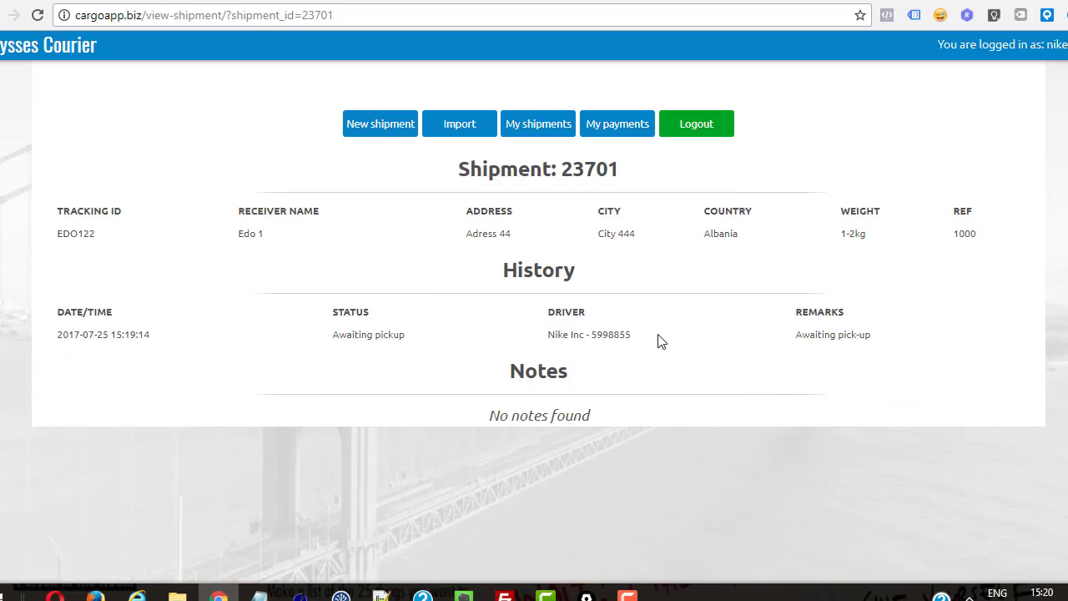
left_click(693, 134)
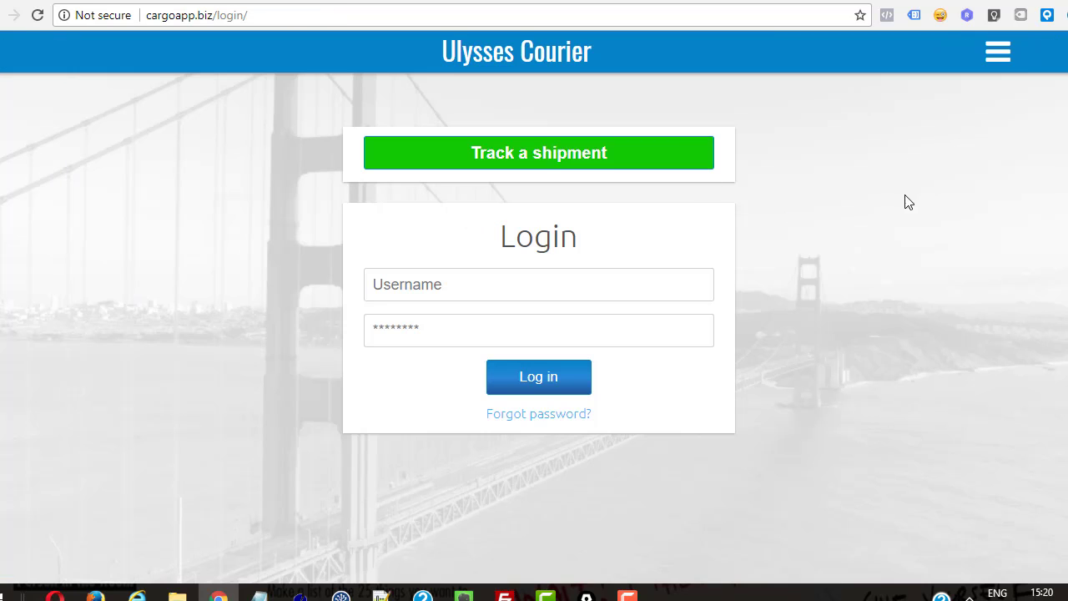